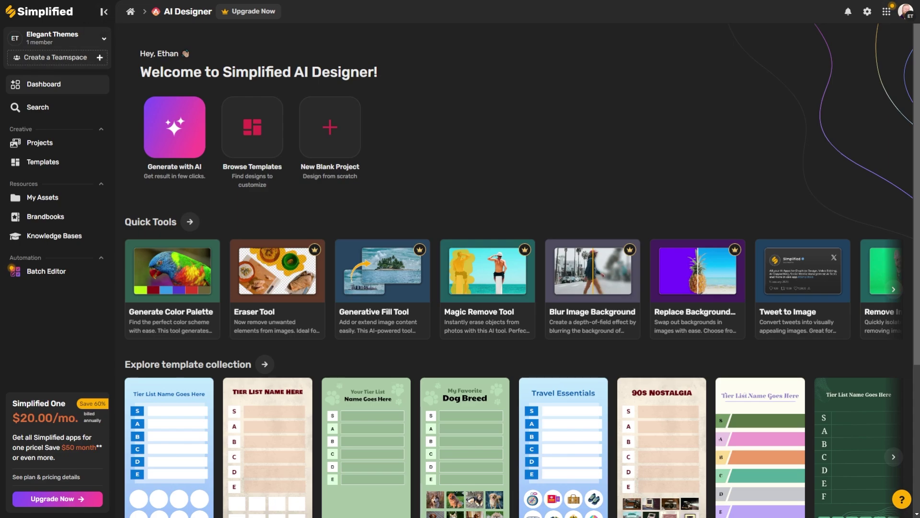
- Open the AI Presentation form from Generate with AI on the Simplified dashboard
left_click_drag(224, 72, 378, 72)
left_click(175, 127)
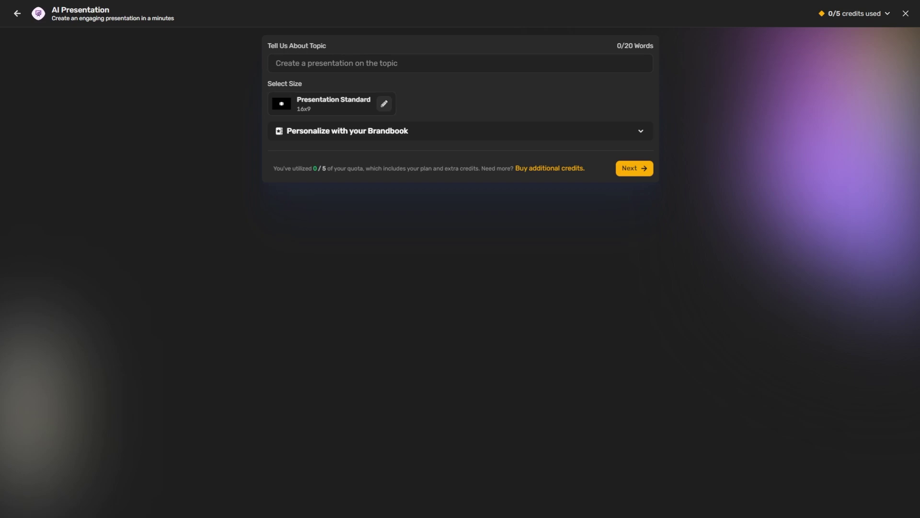
- Enter the topic 'All About pizza' with subtopics History of pizza, Pizza around the world, Types of pizzas
left_click(276, 63)
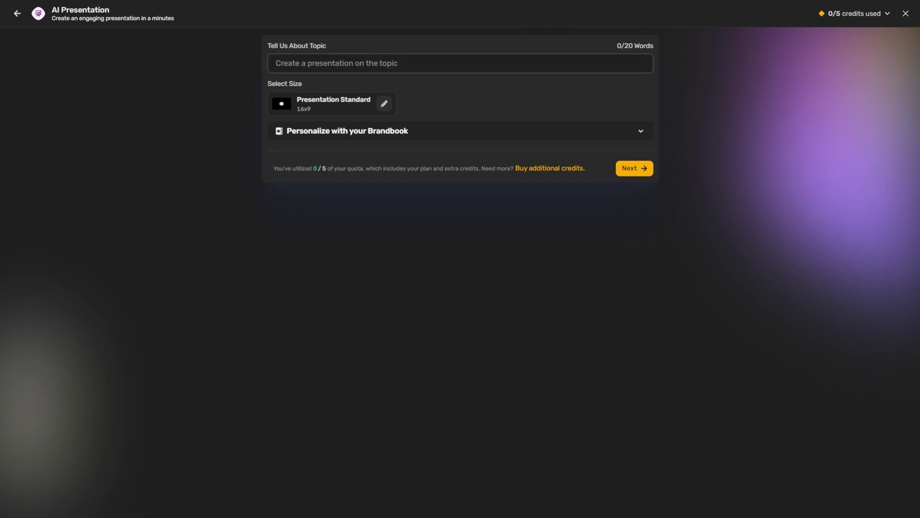
key("Return")
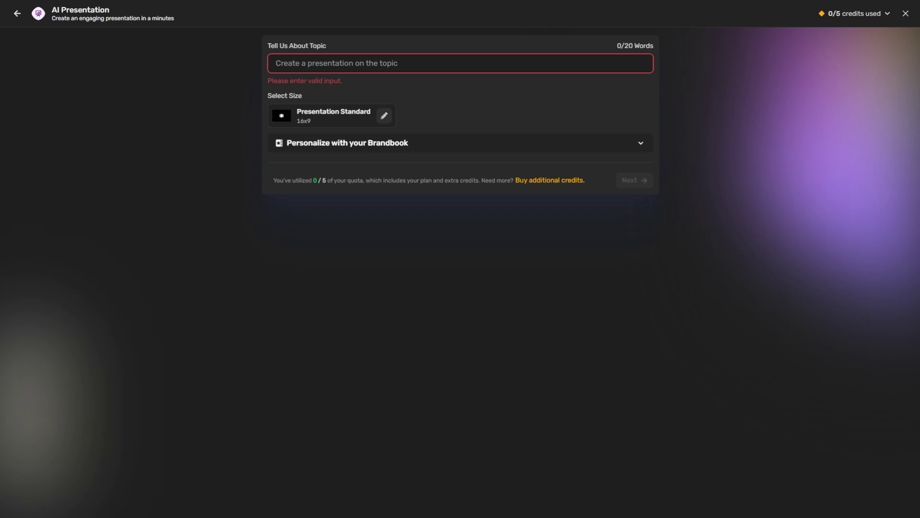
type("All About pizza")
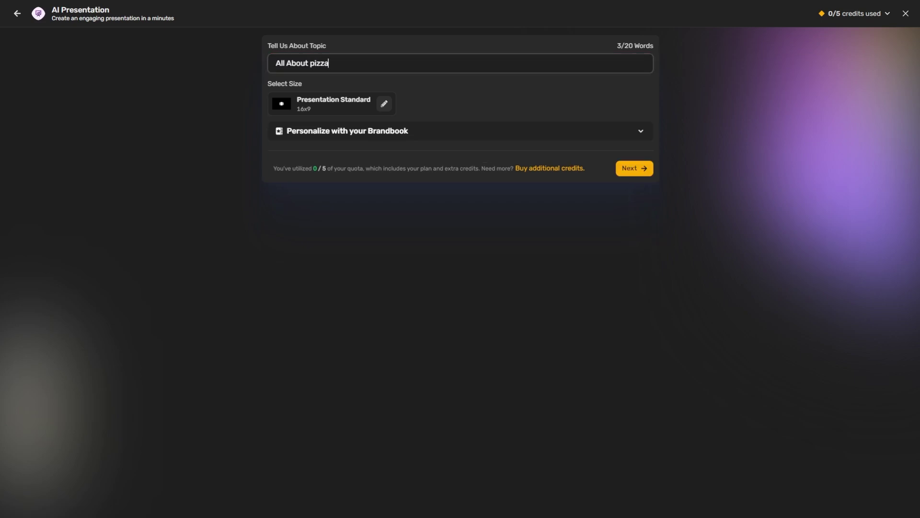
key("shift+Return")
type("1. ")
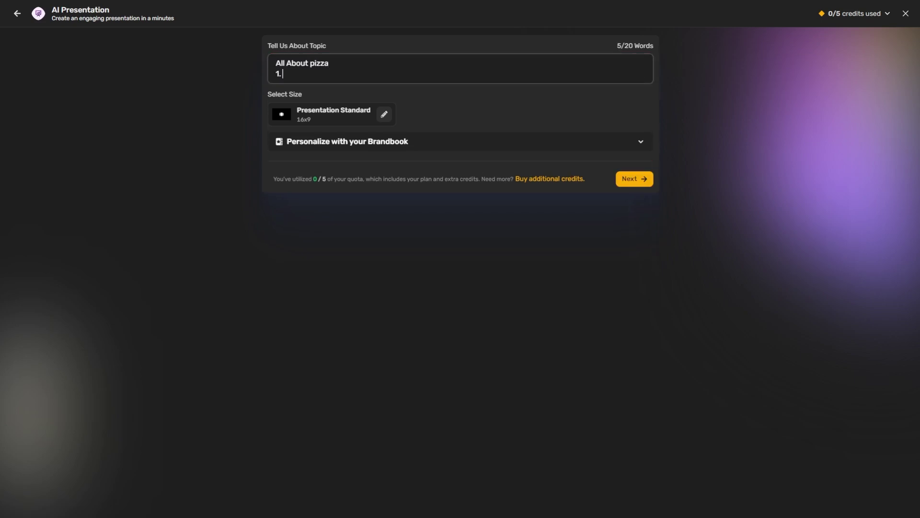
type("History of pizza")
key("shift+Return")
type("2. Pizza aro")
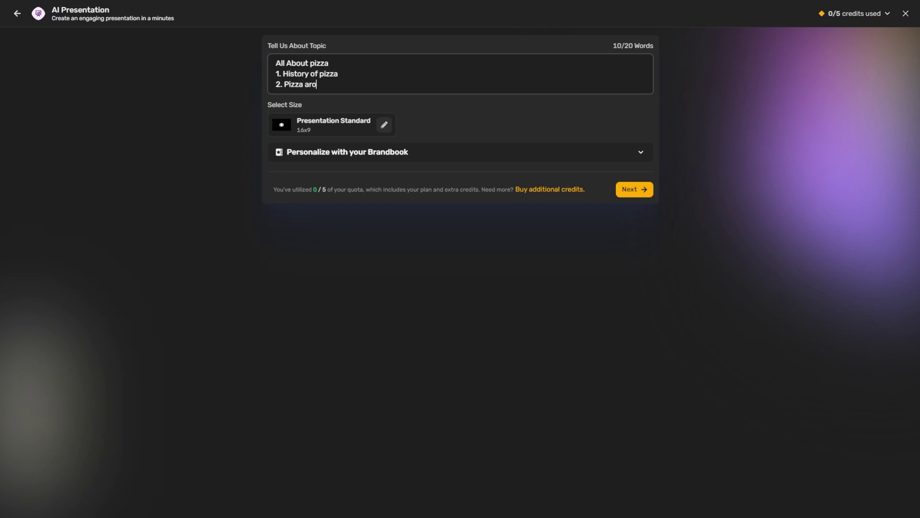
type("und the world")
key("shift+Return")
type("3. Types ")
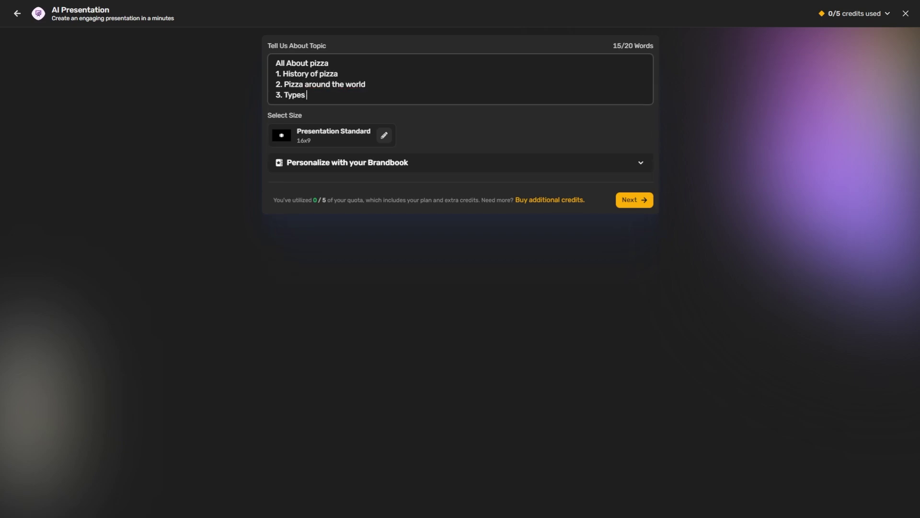
type("of pizzas")
left_click(339, 74)
- Keep the first suggested template and generate the 11-slide pizza deck
left_click(634, 199)
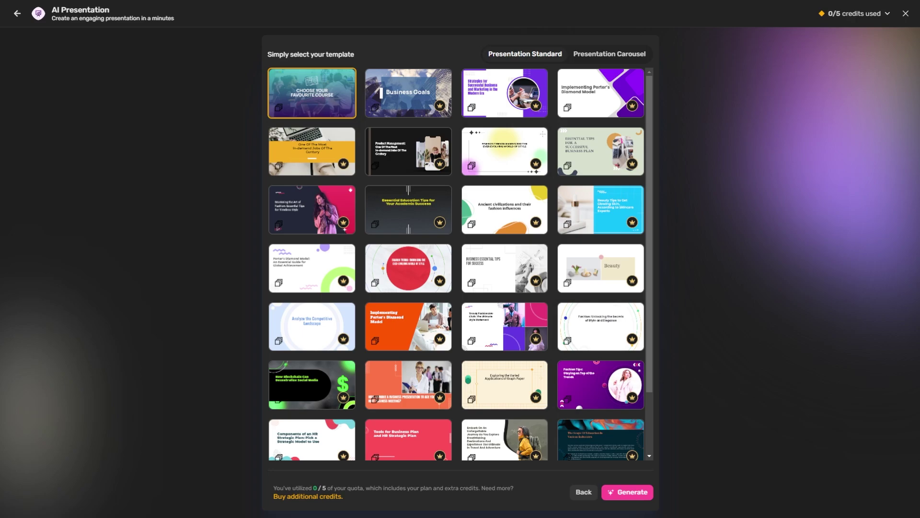
left_click(627, 492)
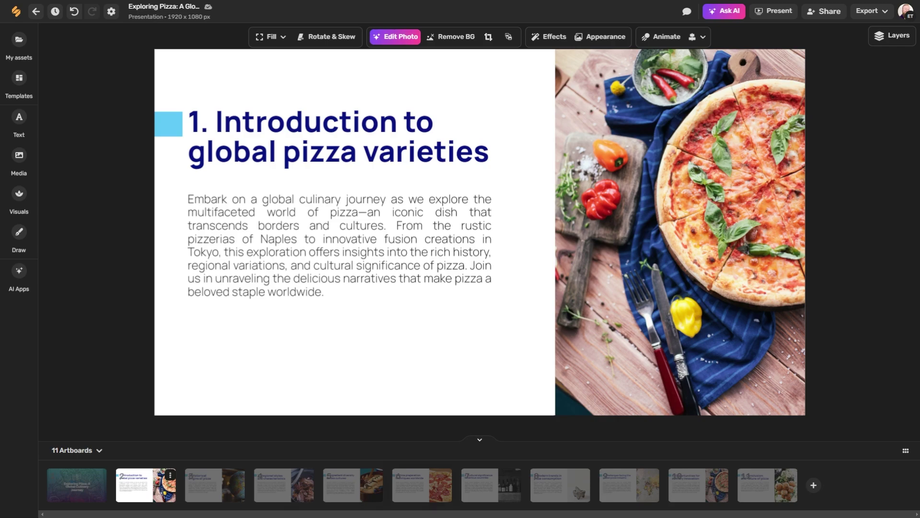
- Switch to slide 7 'Modern trends in pizza consumption' and select its mortar photo
key("Escape")
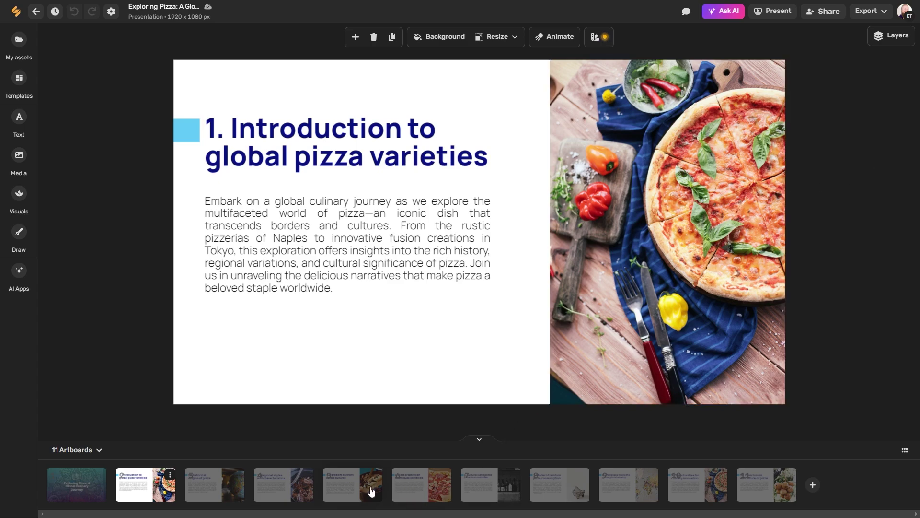
left_click(583, 487)
left_click(704, 283)
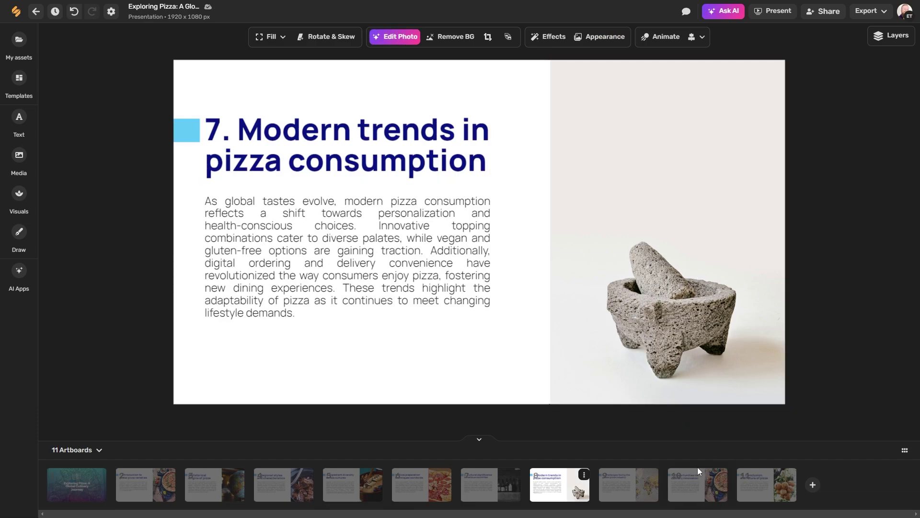
left_click(677, 221)
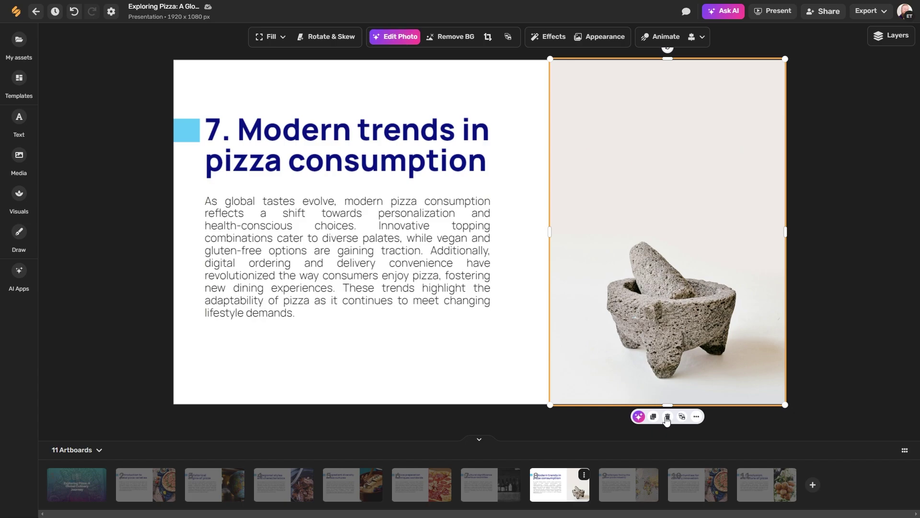
- Set the mortar-and-pestle photo as the Modern trends slide background
left_click(696, 417)
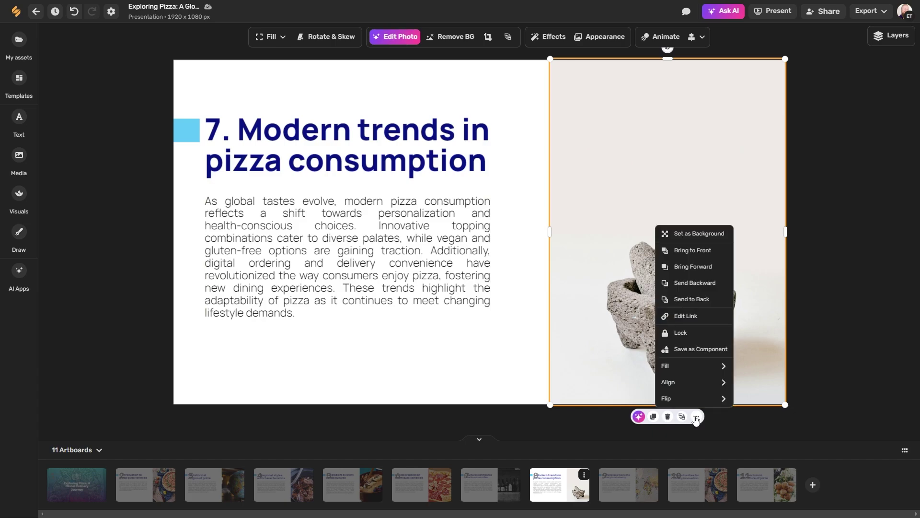
left_click(703, 234)
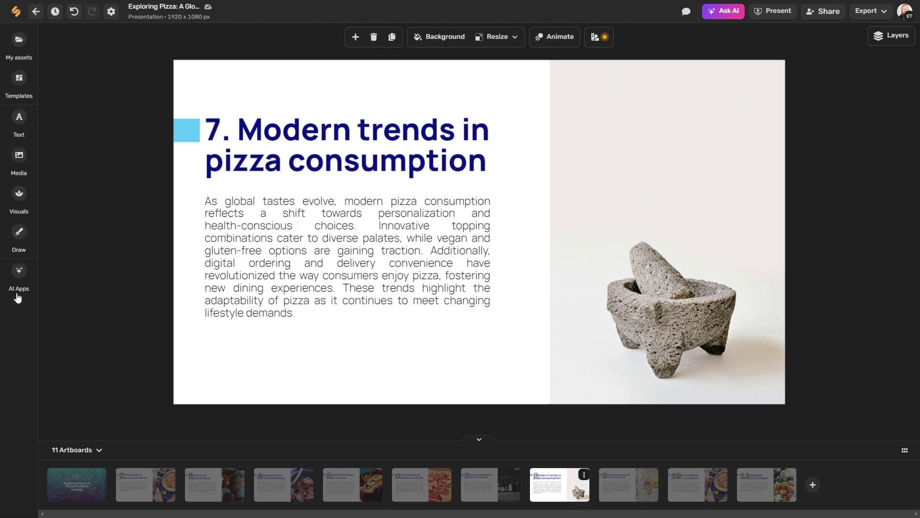
- Add the game console stock photo and enlarge it over the mortar image on the right
left_click(18, 135)
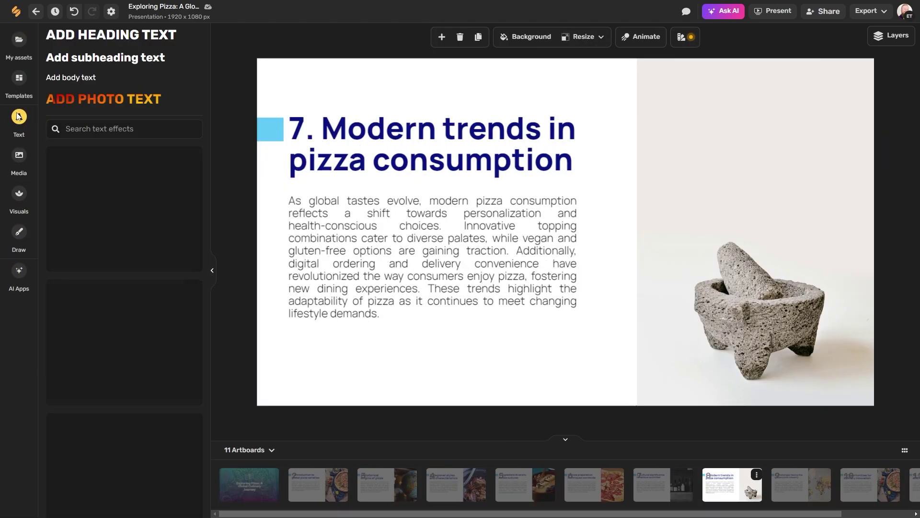
left_click(19, 153)
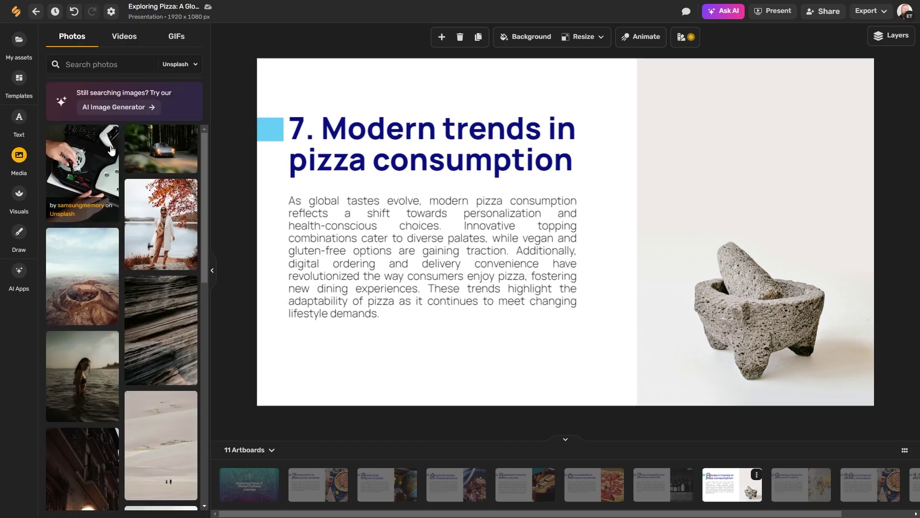
scroll(102, 177, "down", 3)
scroll(102, 192, "up", 3)
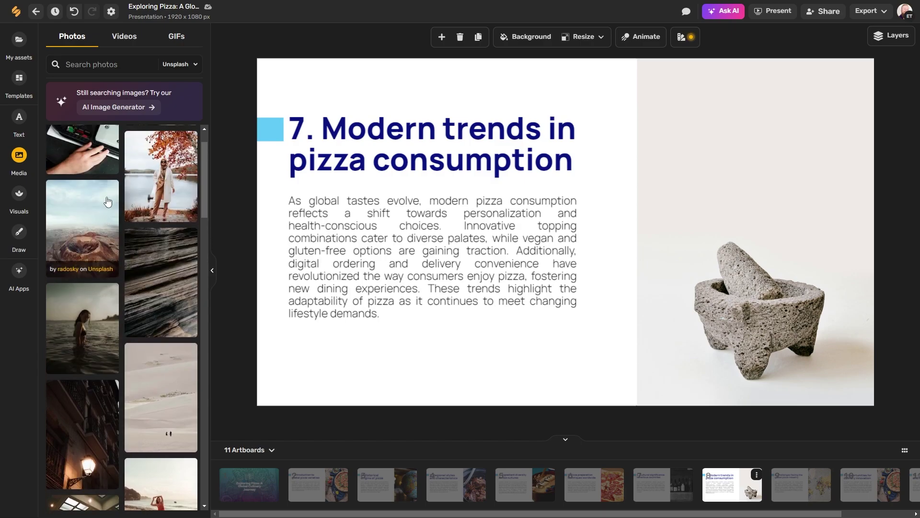
left_click(94, 173)
left_click_drag(578, 184, 747, 138)
left_click_drag(817, 297, 900, 407)
- Delete the game console photo from the Modern trends slide
left_click(668, 429)
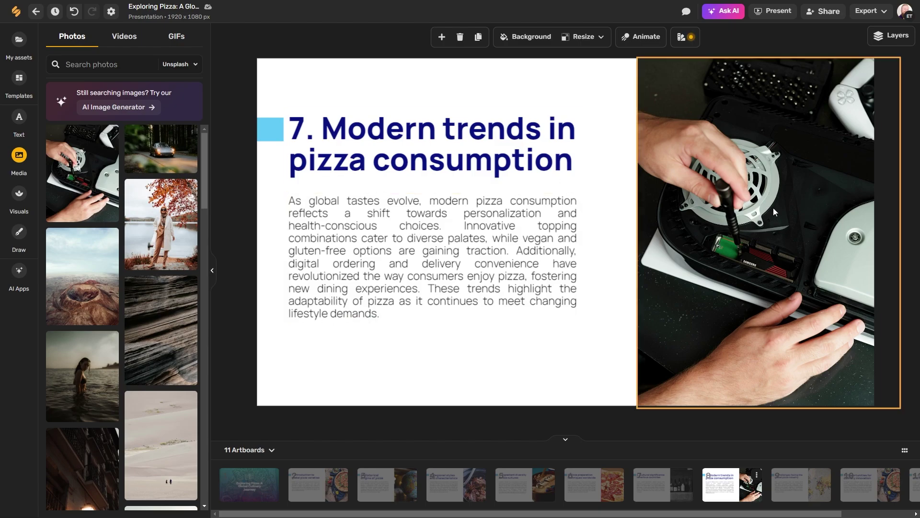
left_click(756, 201)
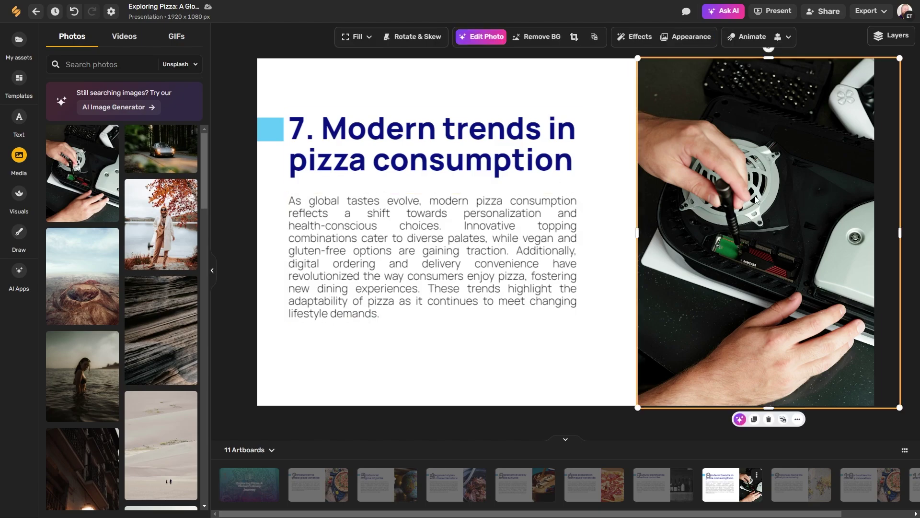
left_click(768, 420)
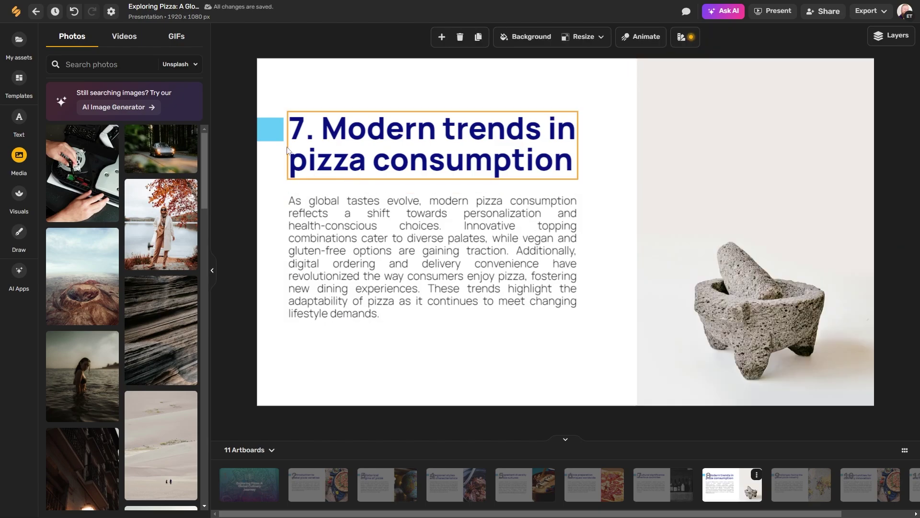
- Check the background colour choices, then switch to slide 2 'Historical origins of pizza'
left_click(529, 36)
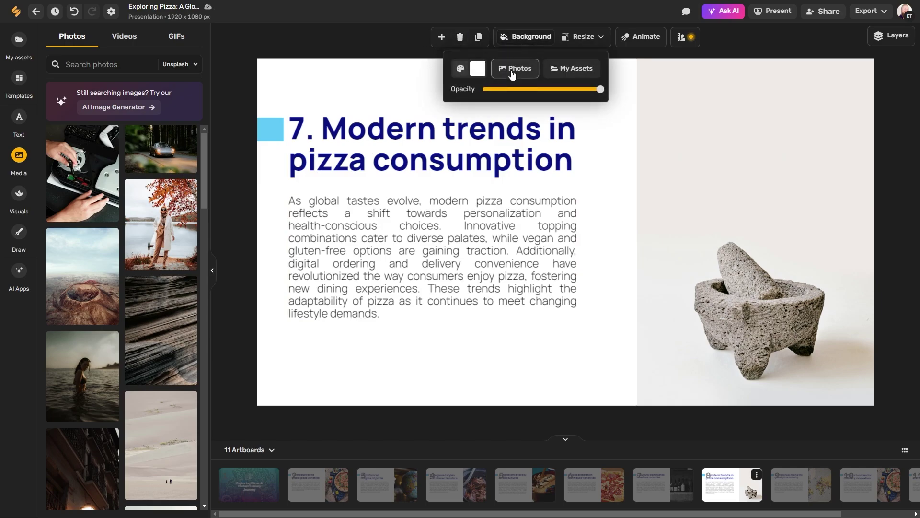
left_click(477, 69)
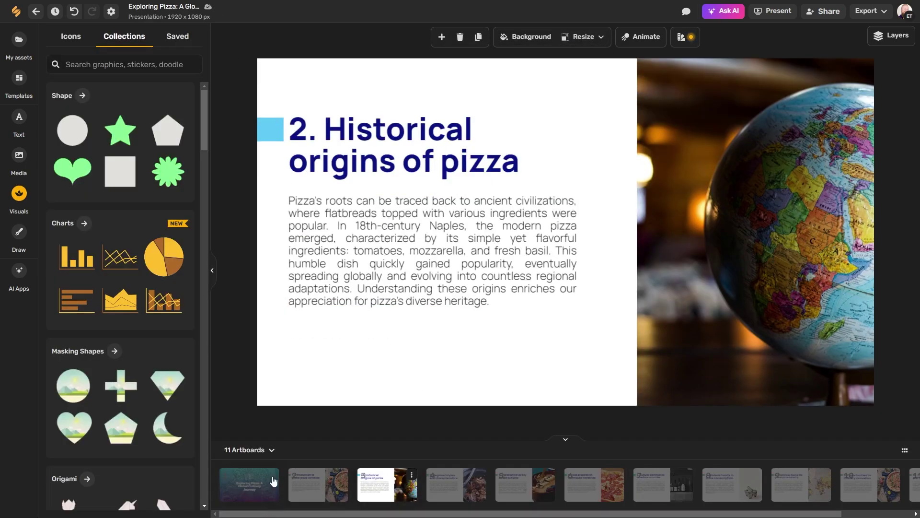
left_click(320, 494)
left_click(377, 485)
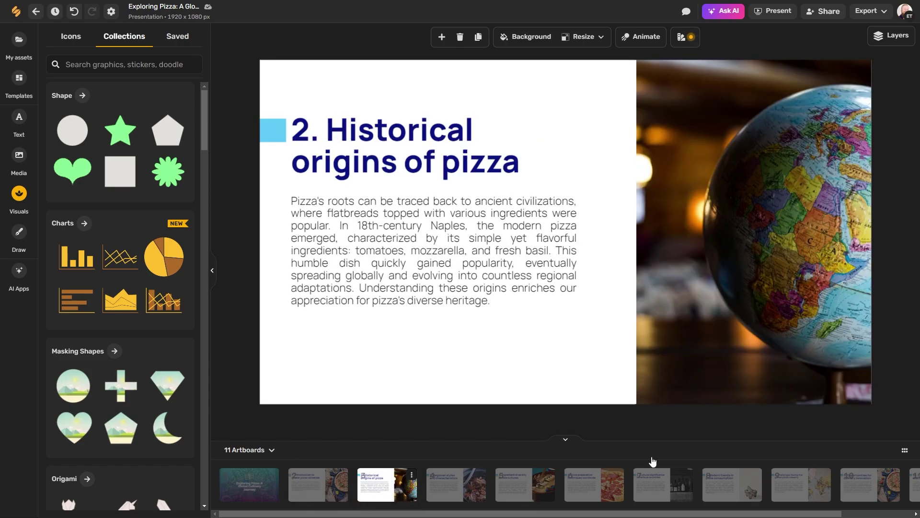
left_click(905, 451)
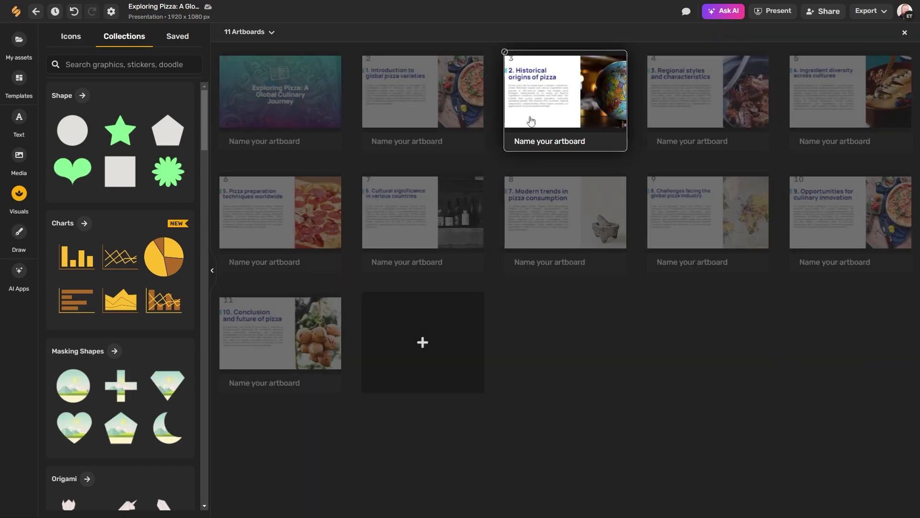
- Reorder slides (Historical origins second, Modern trends third, Ingredient diversity seventh) and append a blank 12th slide
left_click_drag(597, 119, 422, 108)
left_click_drag(649, 107, 582, 107)
left_click_drag(551, 201, 532, 96)
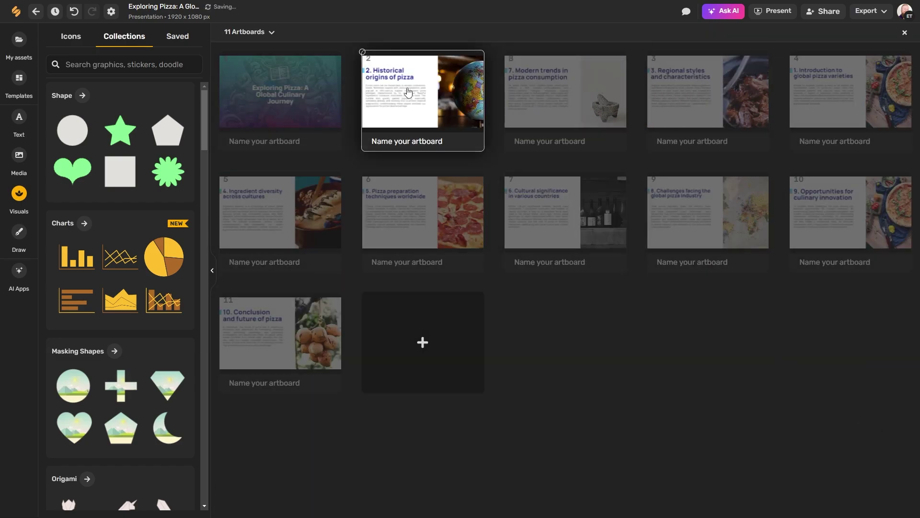
left_click_drag(301, 214, 422, 211)
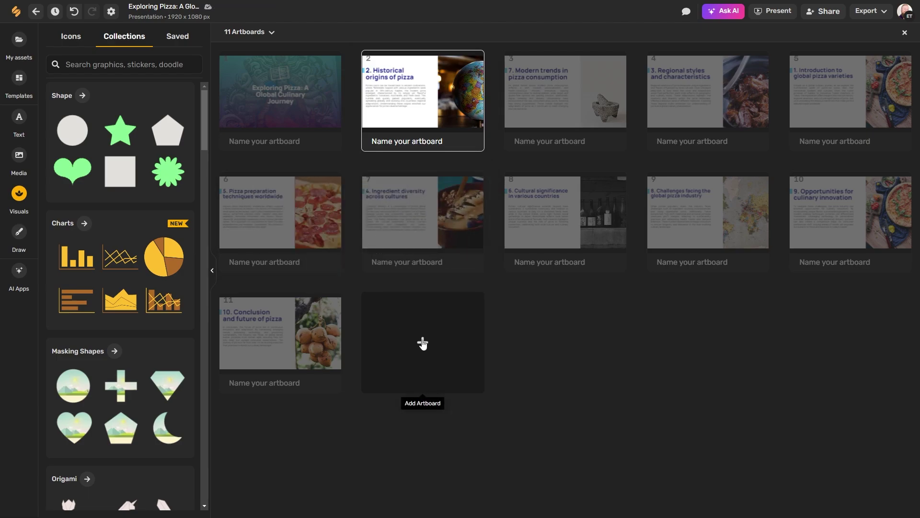
left_click(422, 343)
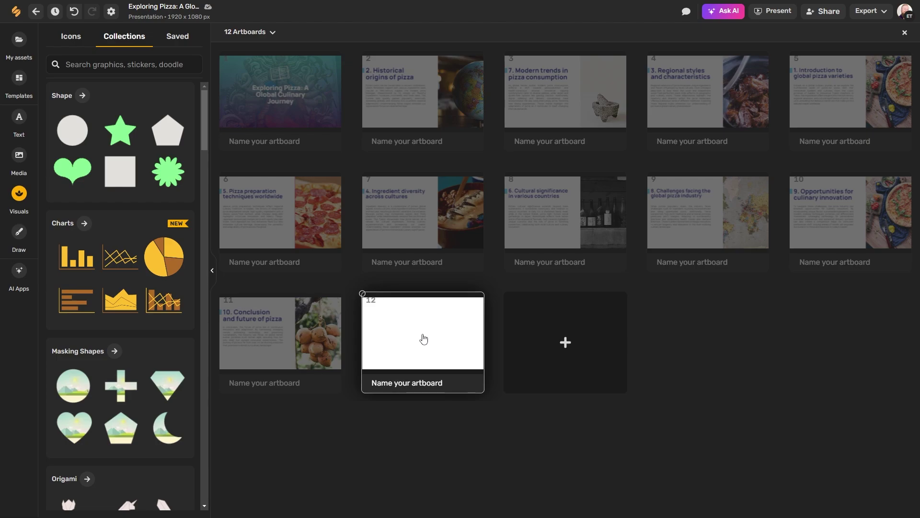
left_click(905, 33)
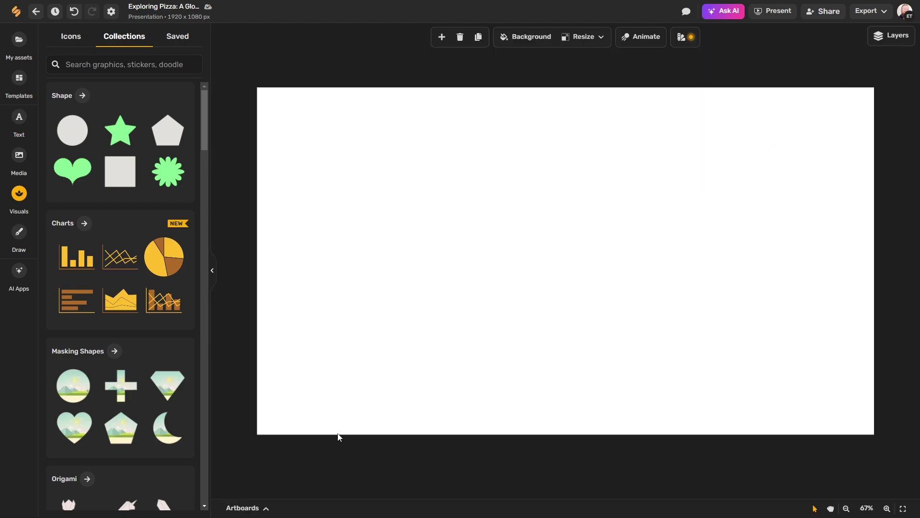